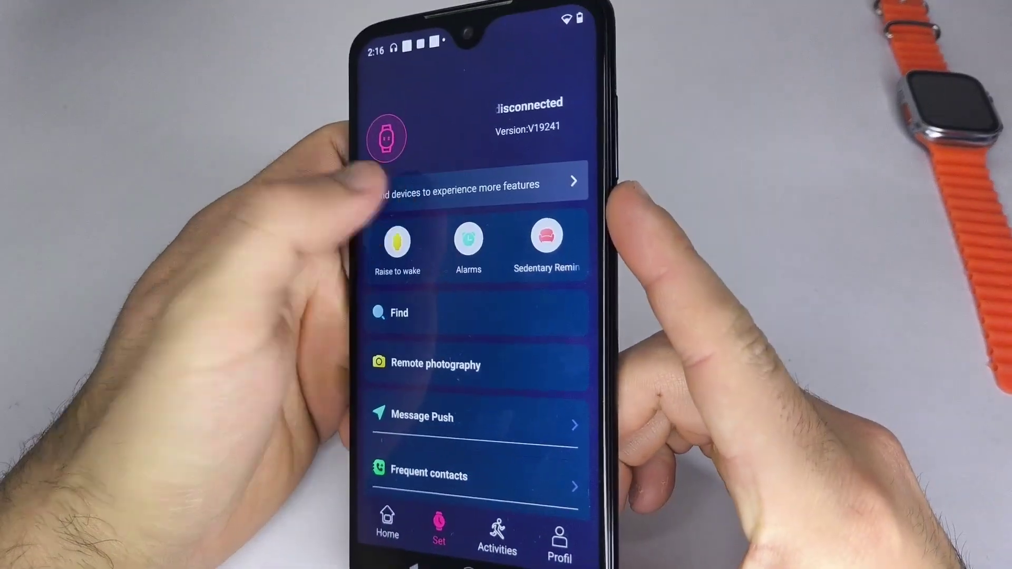
Scan for nearby devices and connect the smartwatch found in the Scan list
click(641, 139)
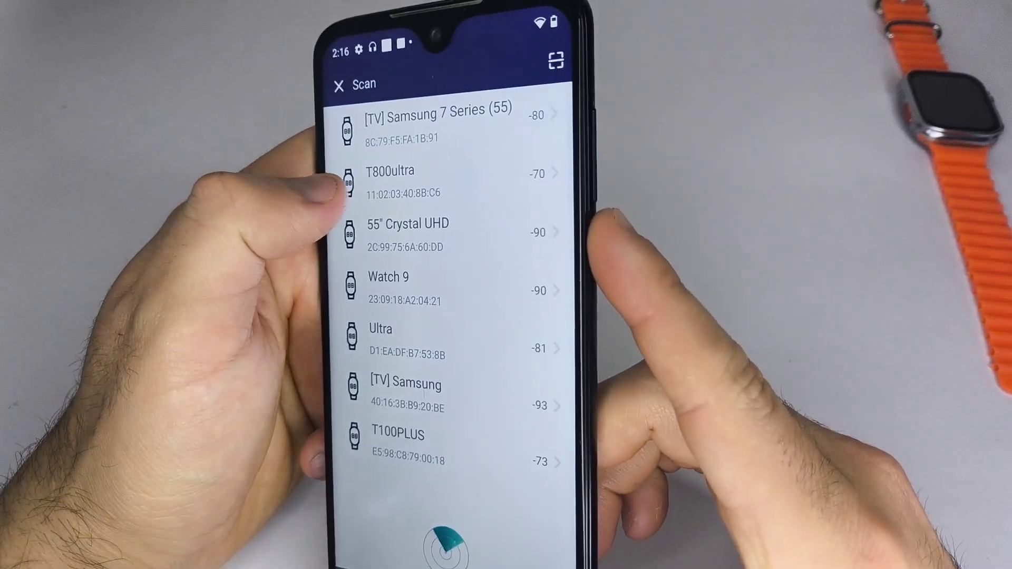
click(385, 173)
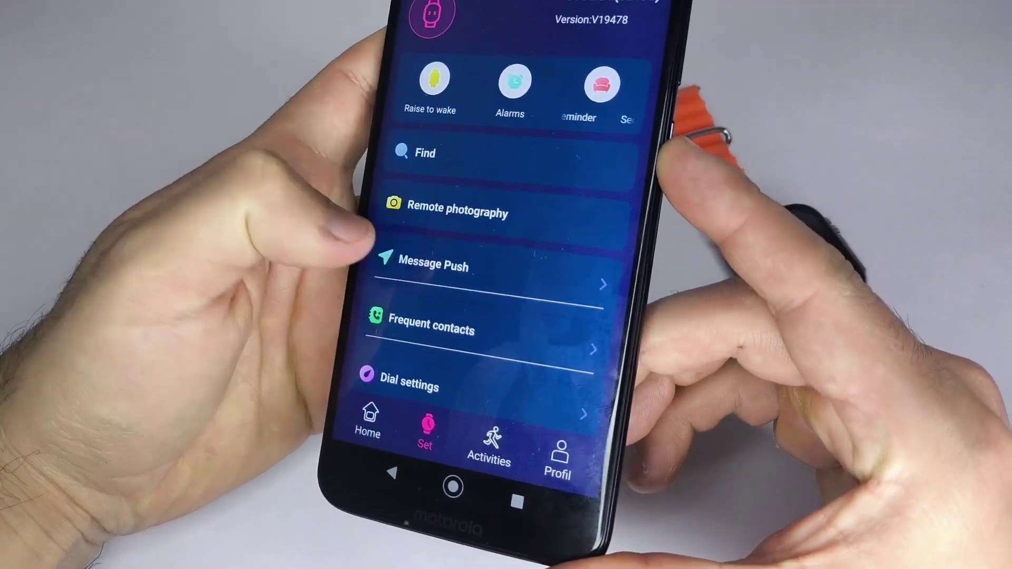
From Message Push, grant HiwatchPro notification access in Android Settings
click(435, 262)
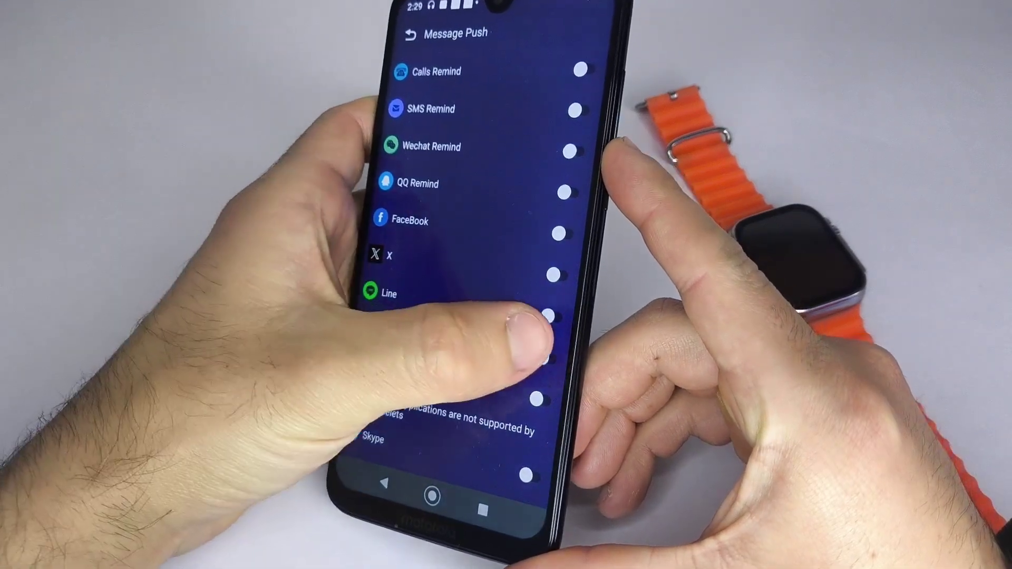
click(543, 358)
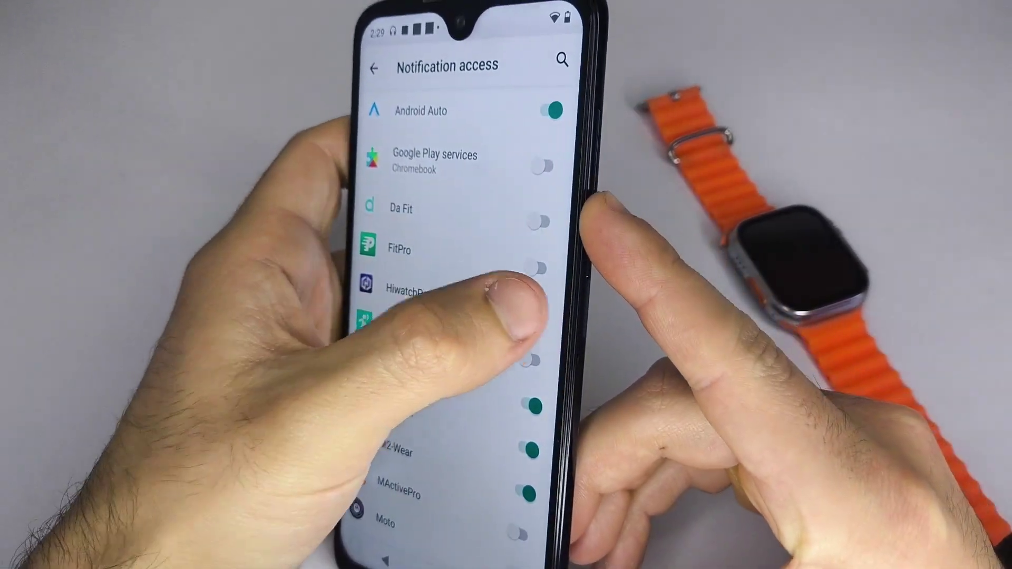
click(531, 313)
click(522, 413)
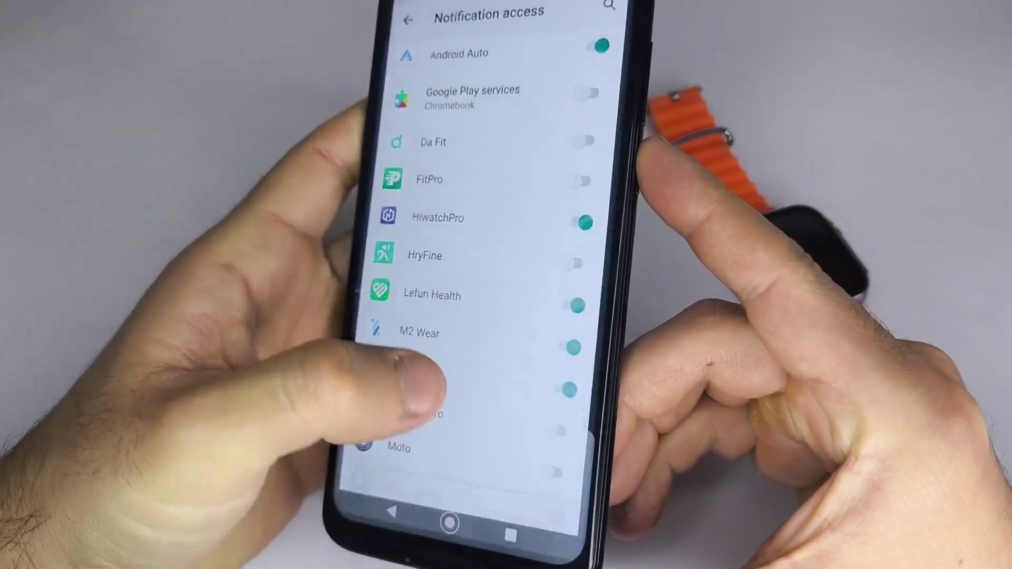
Back in HiwatchPro, switch on WhatsApp message push for the watch
click(511, 535)
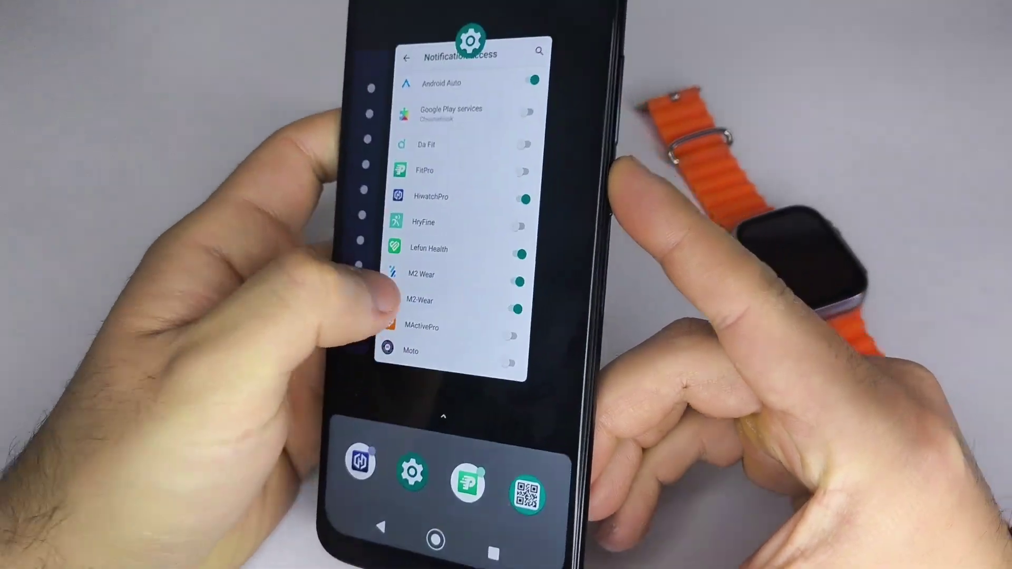
drag(395, 237, 522, 237)
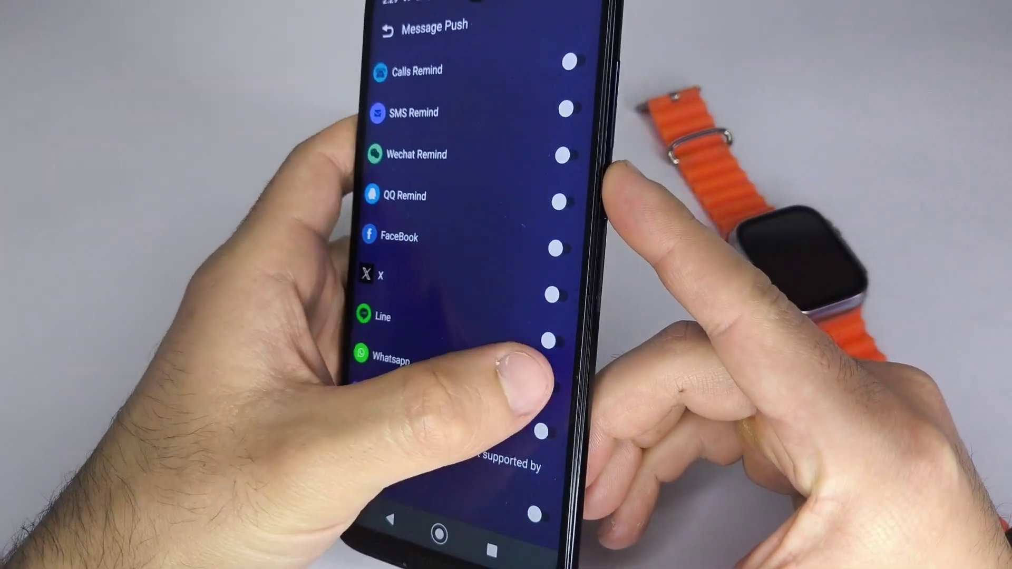
click(557, 378)
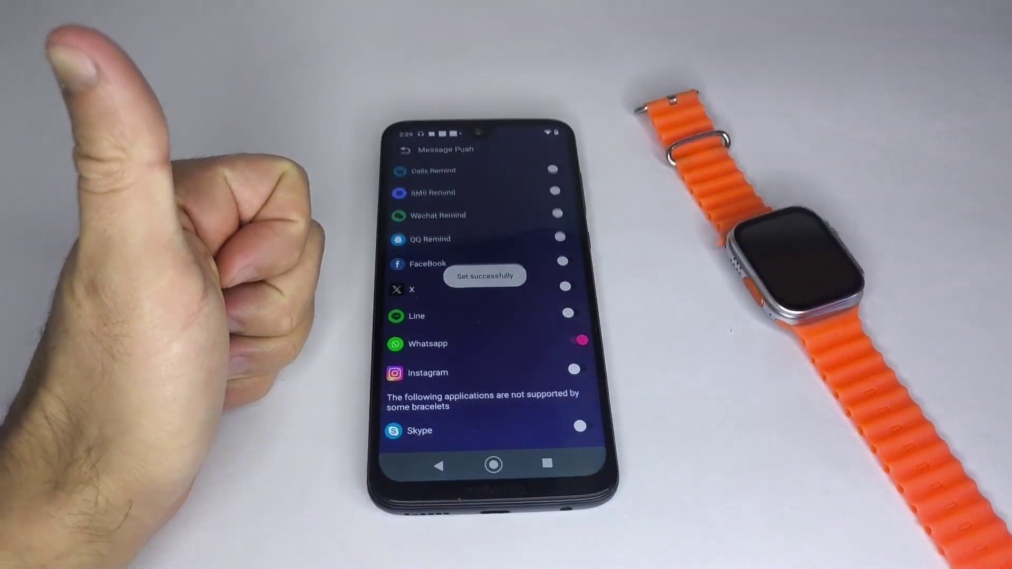
click(405, 148)
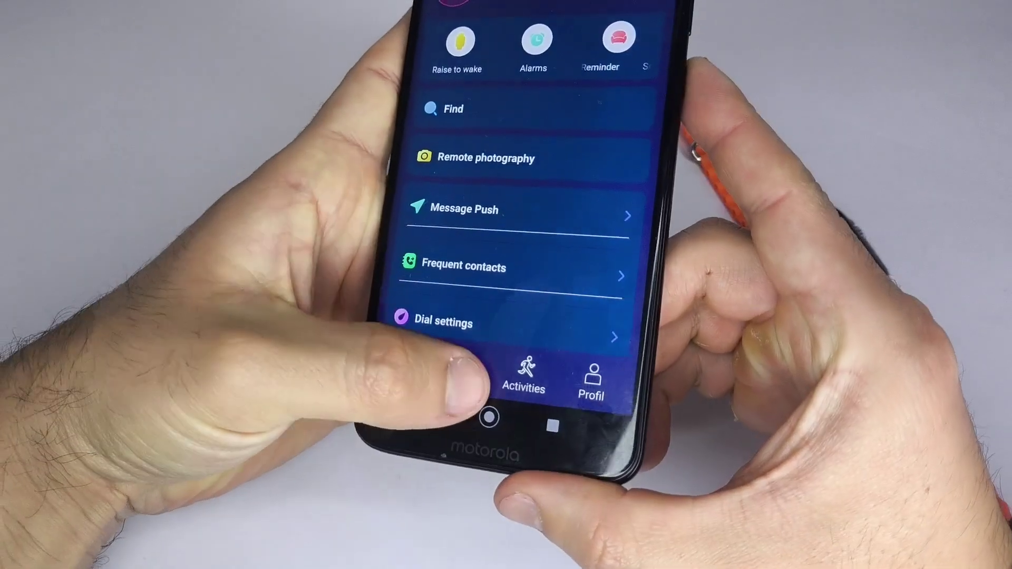
Create a Custom Dial from the yellow car photo and confirm installing it
click(445, 263)
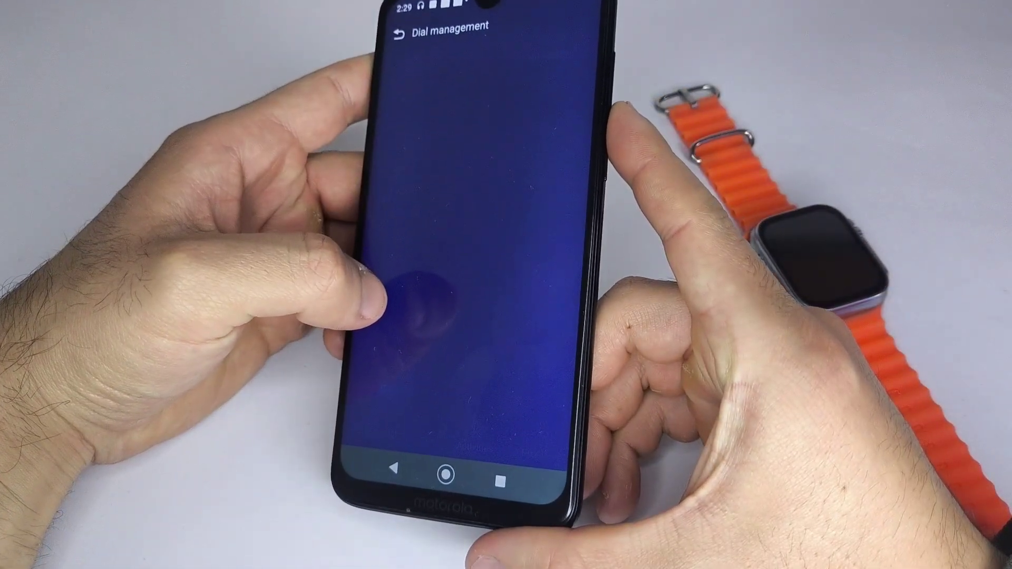
scroll(466, 262, down, 5)
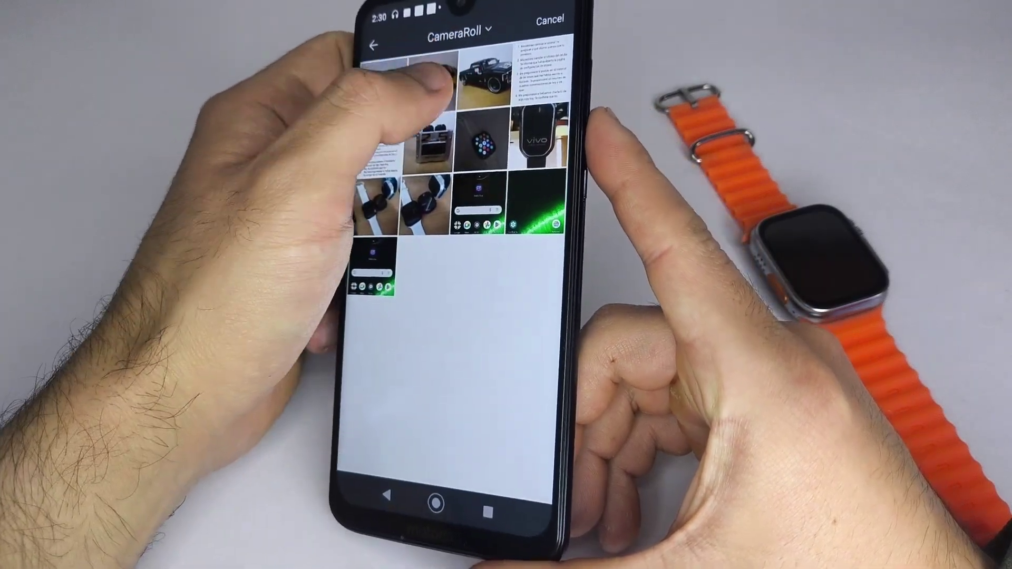
click(431, 76)
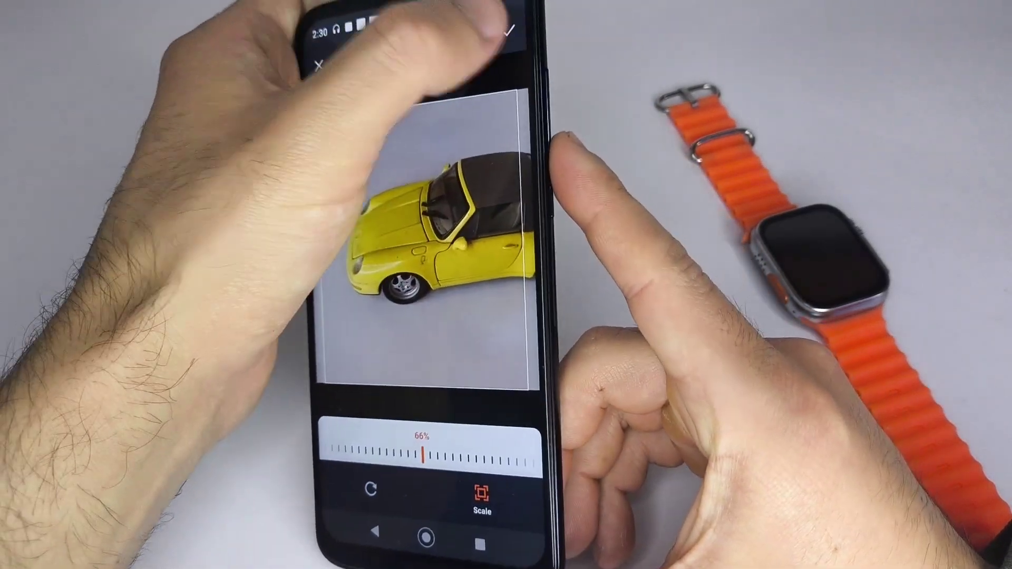
click(572, 14)
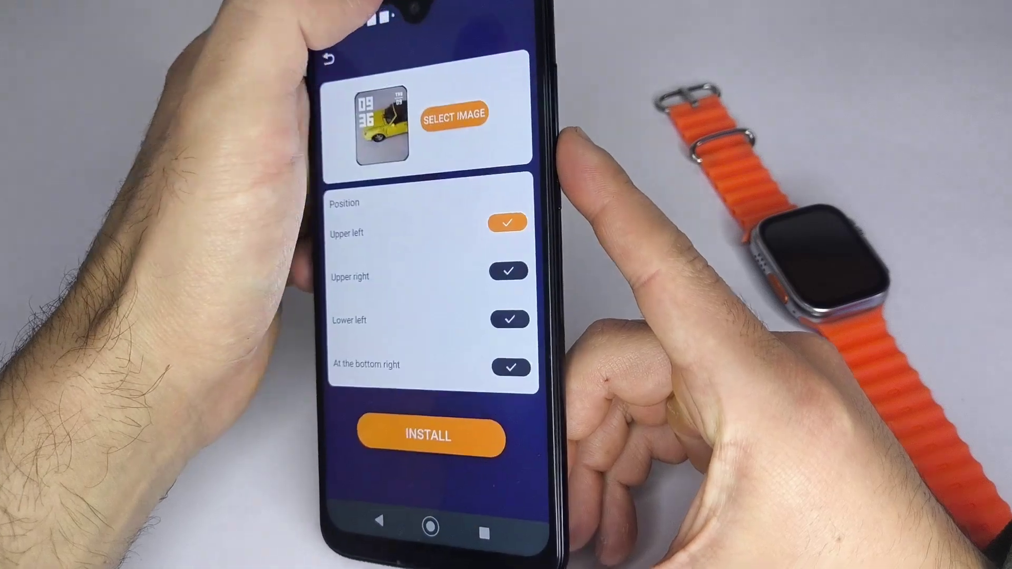
click(443, 366)
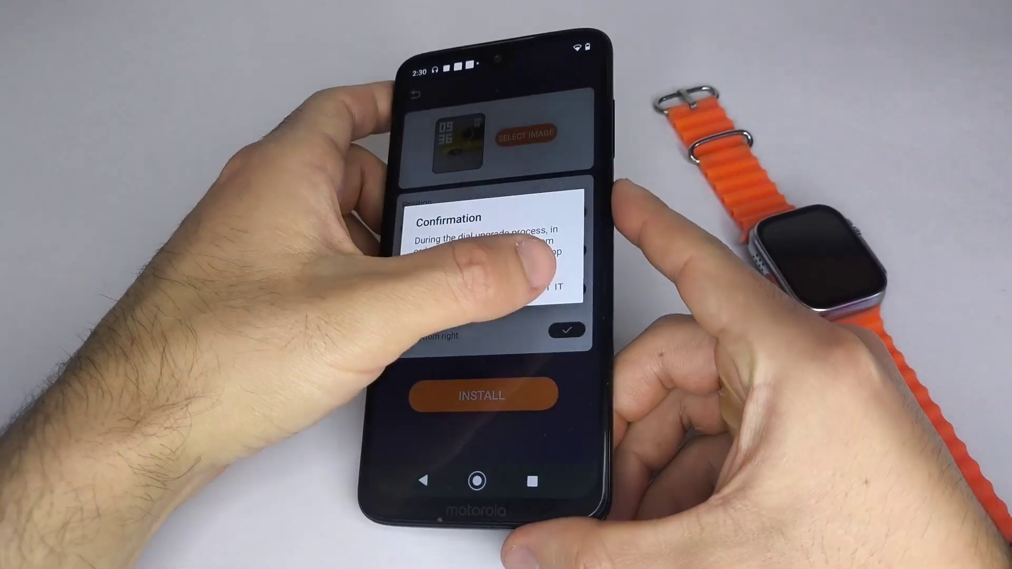
click(545, 287)
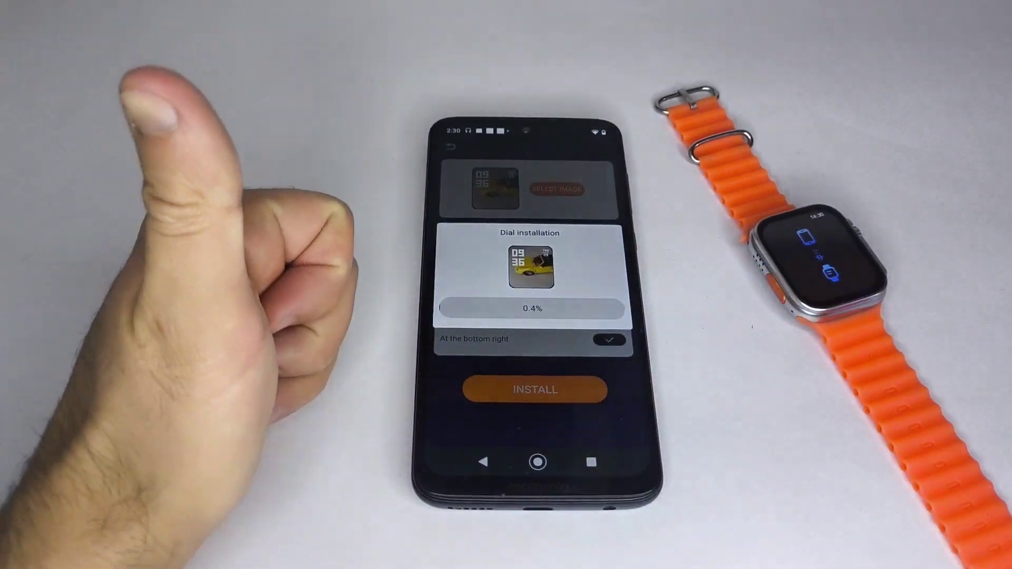